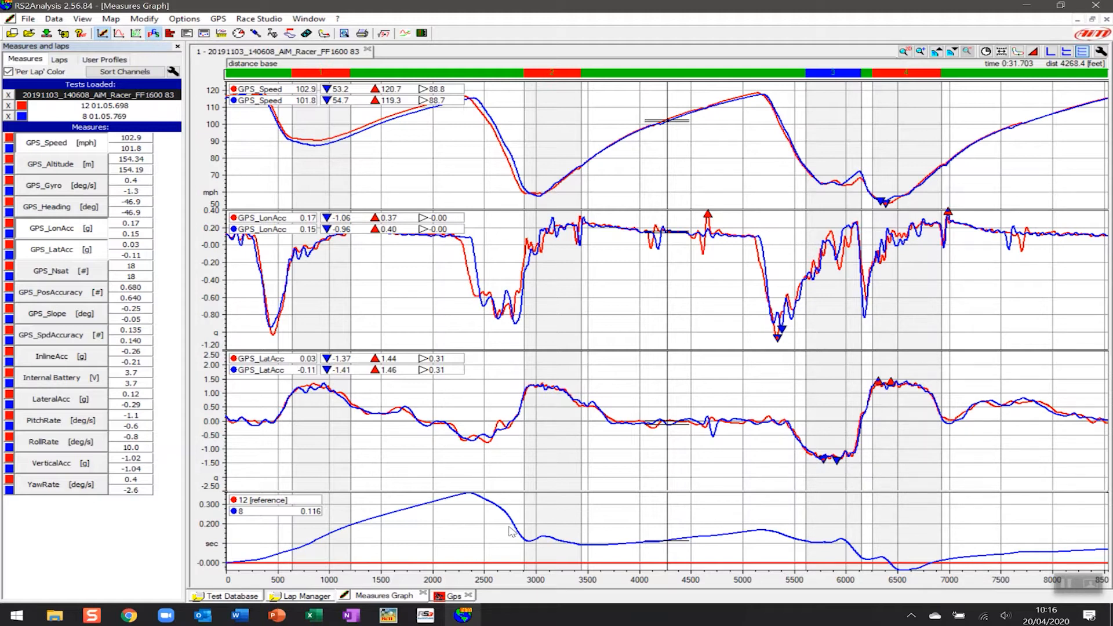
Show the GPS track map with laps 12 and 8 overlaid on the circuit.
left_click(455, 597)
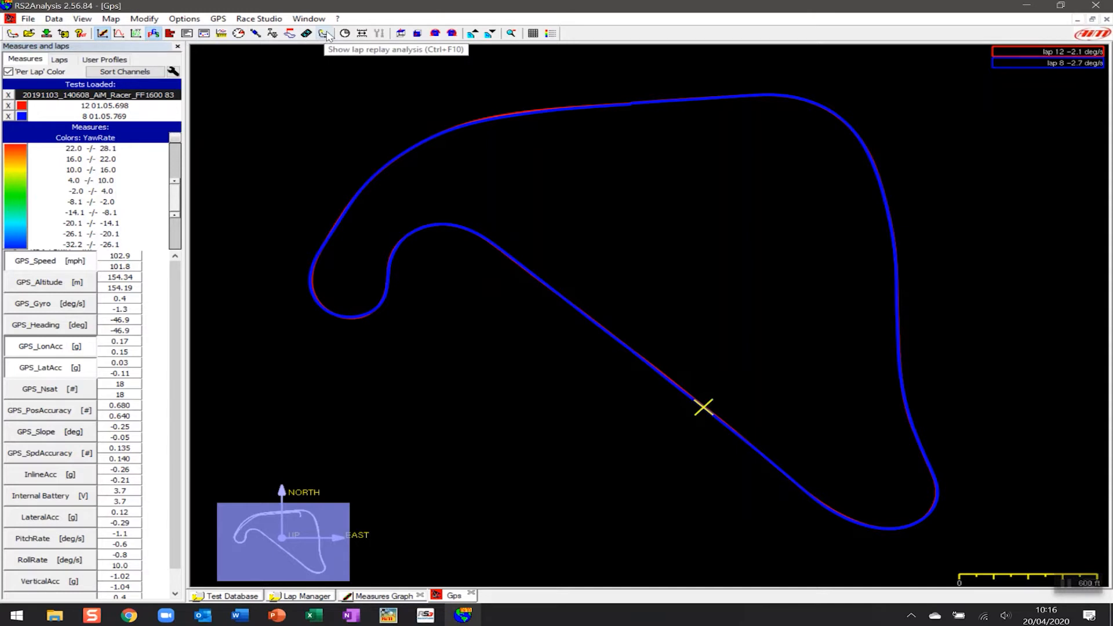
Start Lap Replay and choose lap 12 as first reference, lap 8 as second reference.
left_click(325, 36)
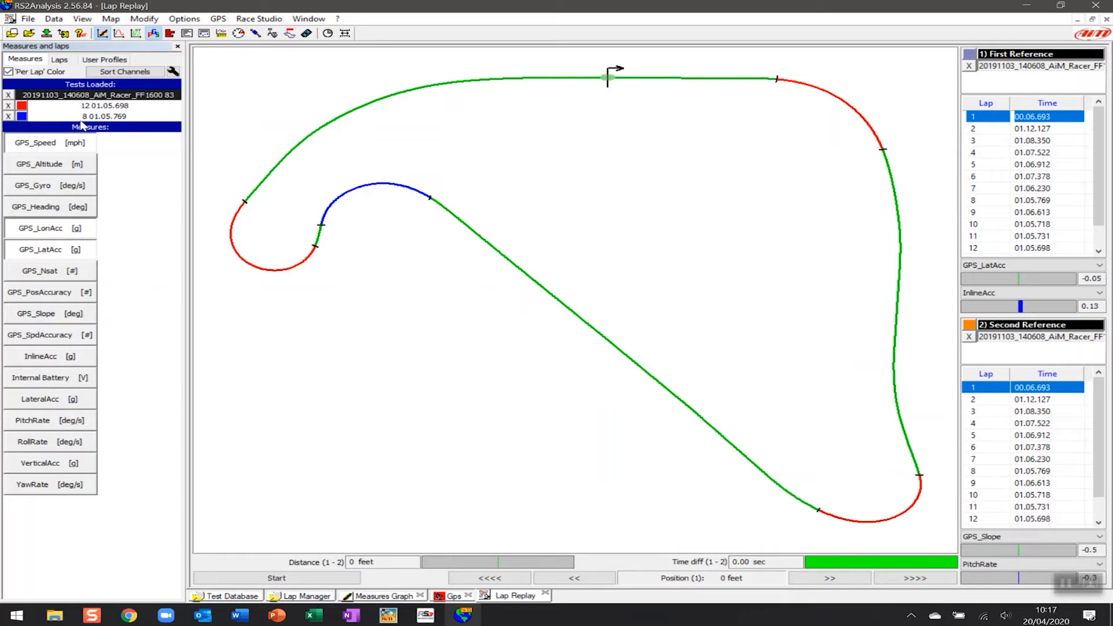
left_click_drag(1100, 139, 1101, 235)
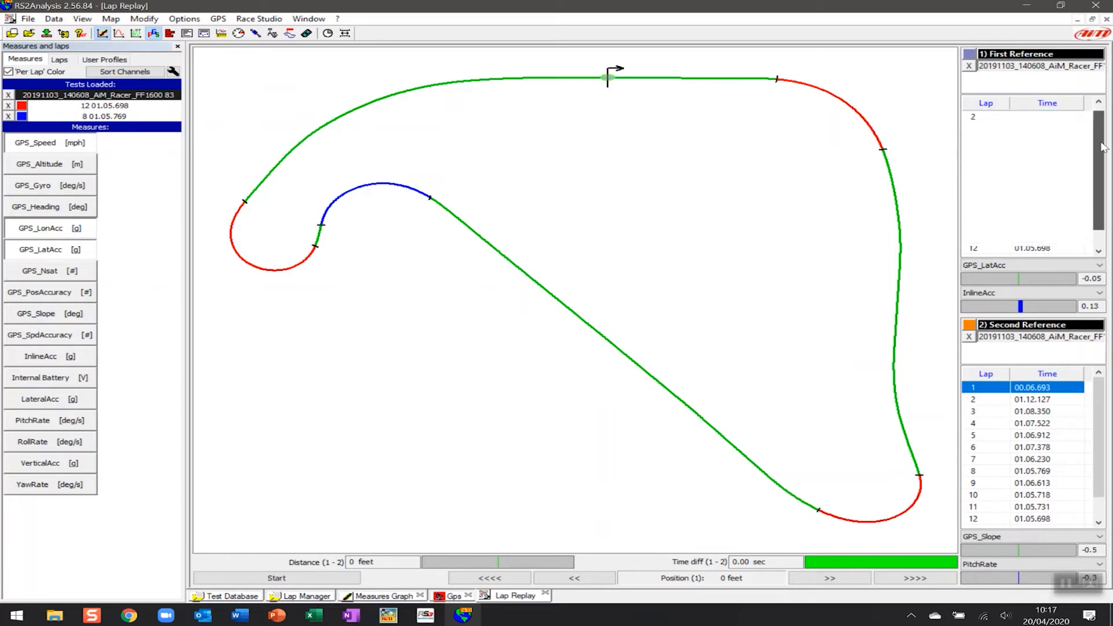
double_click(1056, 229)
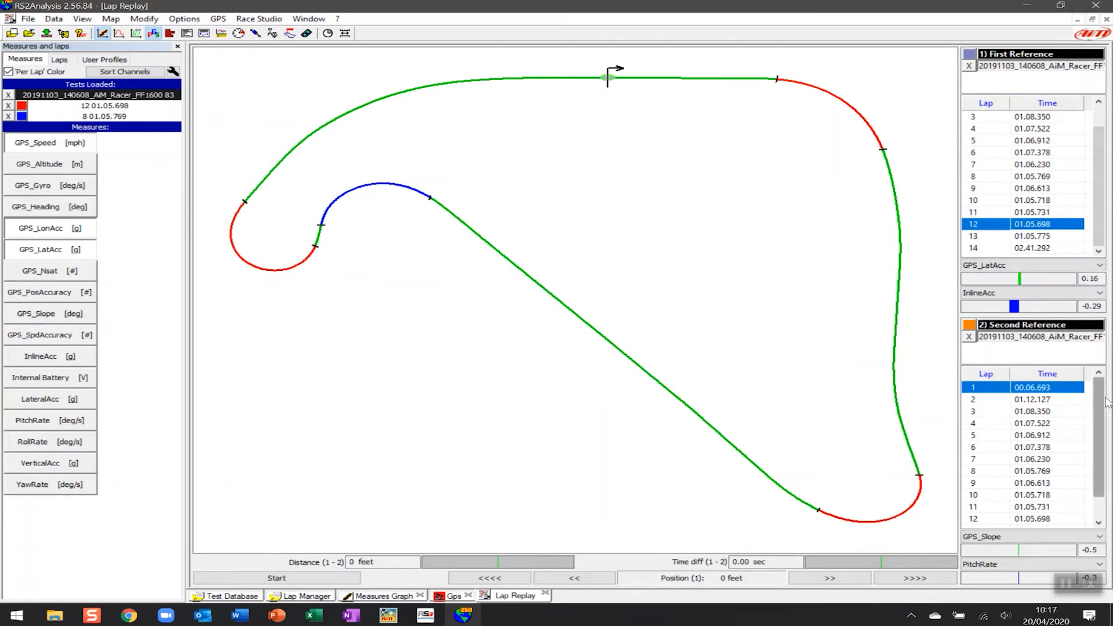
left_click_drag(1099, 405, 1098, 434)
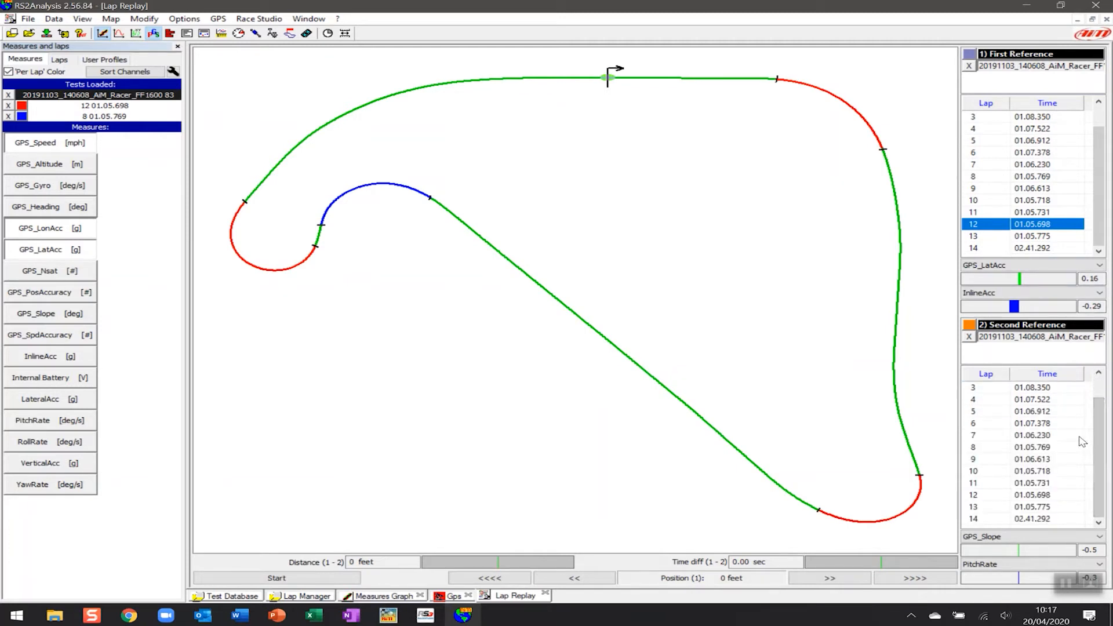
double_click(1041, 449)
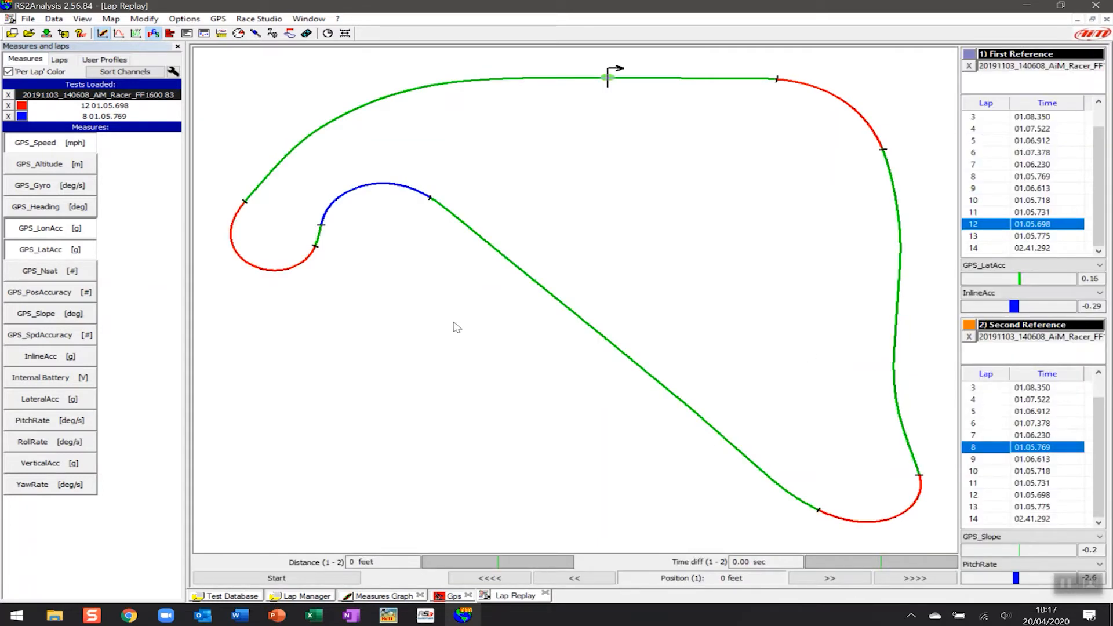
Colour the first reference lap red and the second reference lap blue.
left_click(971, 57)
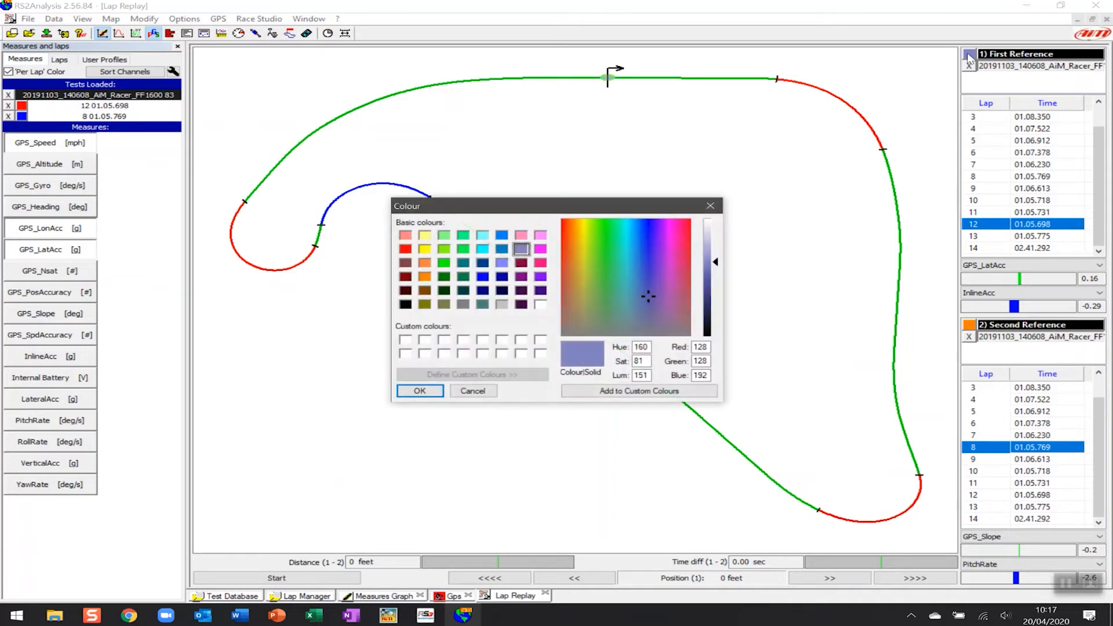
left_click(406, 249)
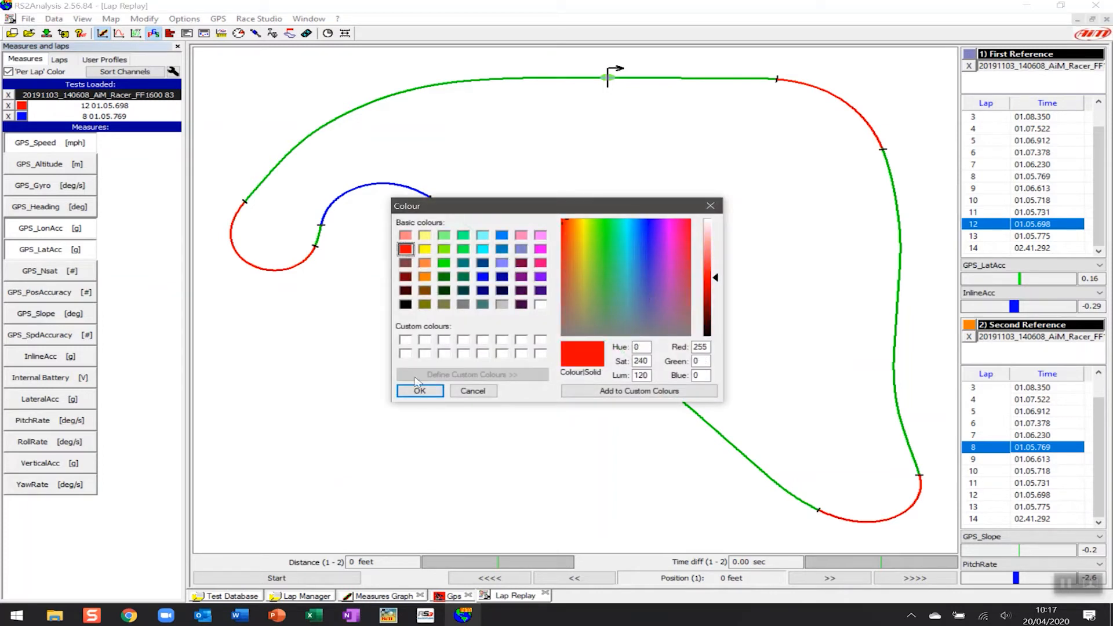
left_click(419, 391)
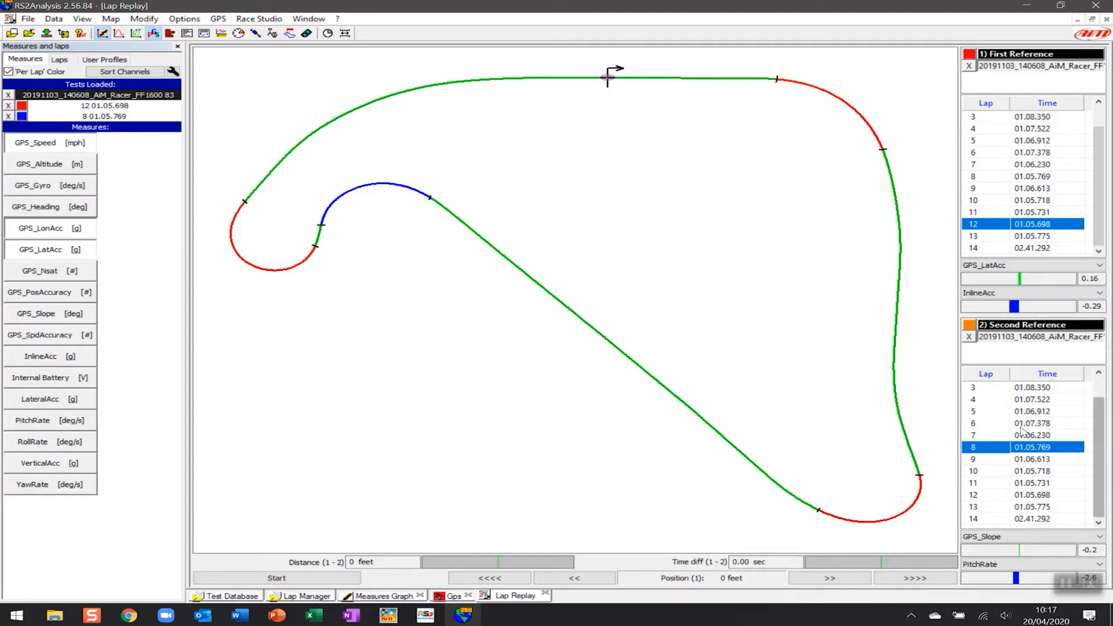
left_click(971, 325)
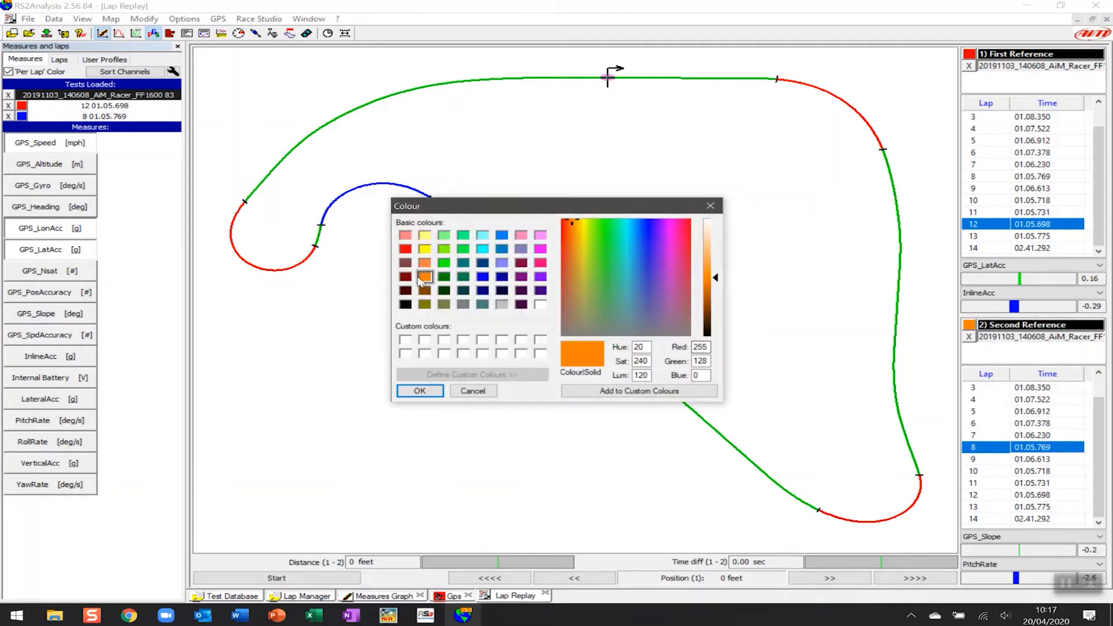
left_click(483, 279)
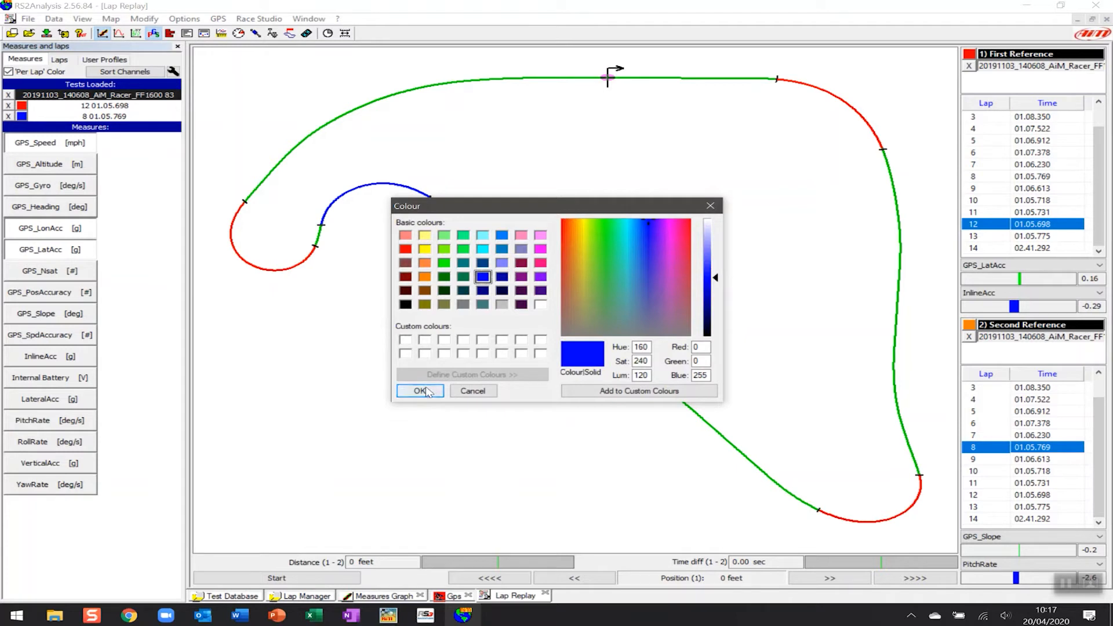
left_click(421, 391)
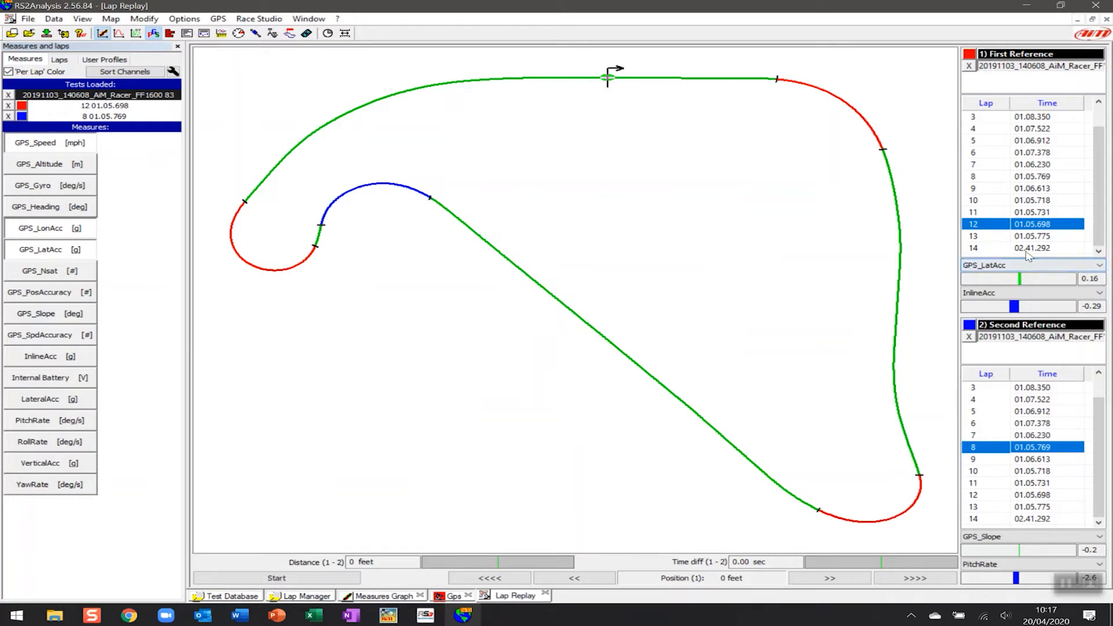
Set the first reference's gauges to GPS_Speed and GPS_LonAcc.
left_click(1030, 265)
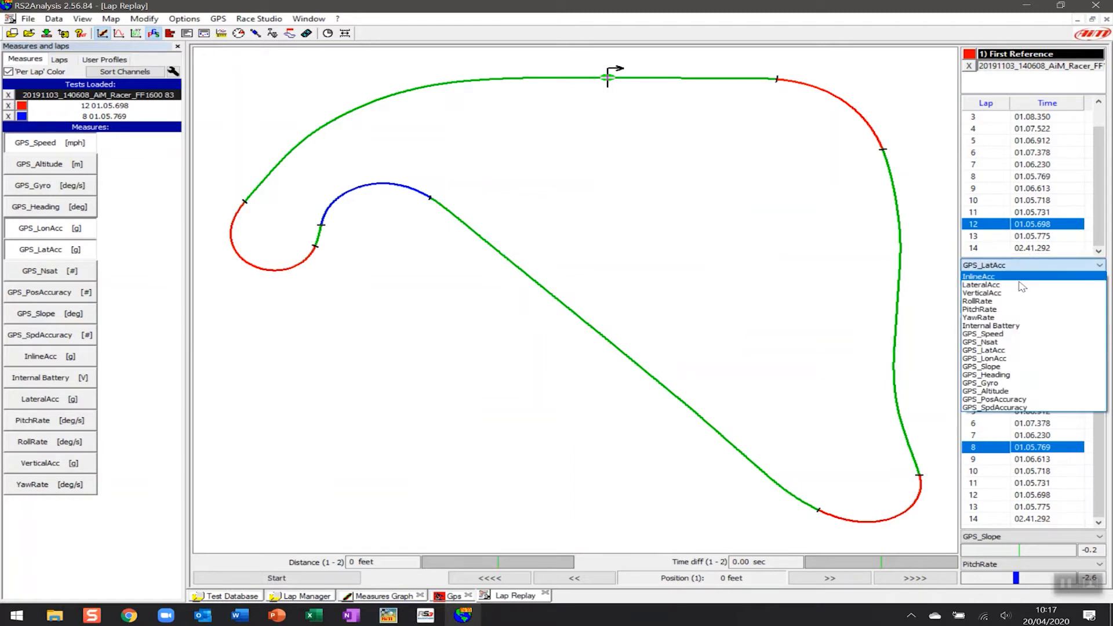
left_click(1019, 334)
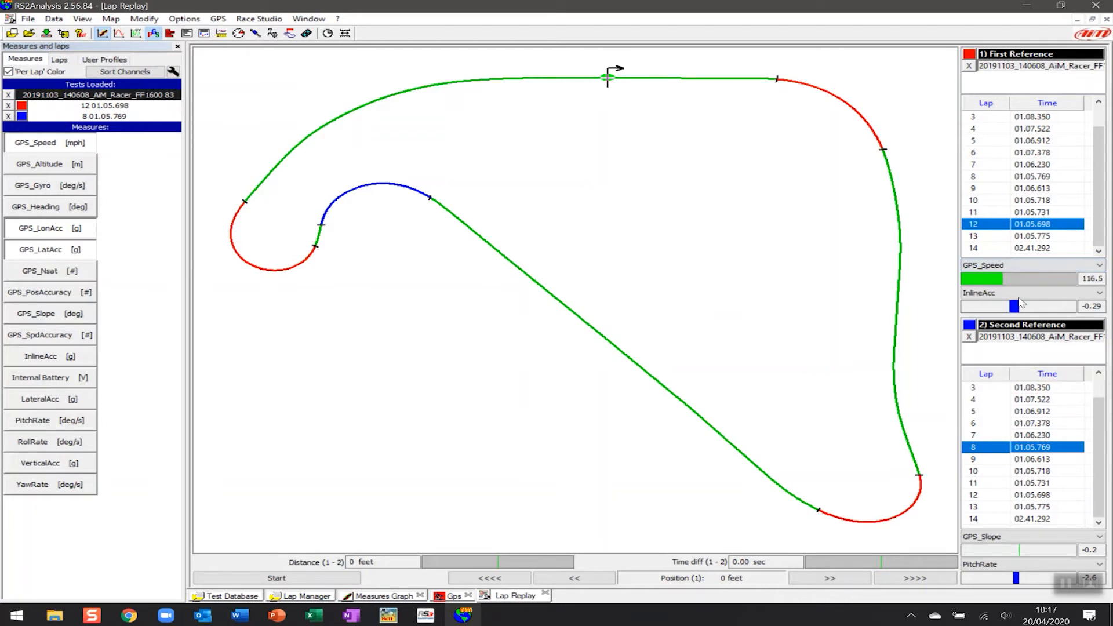
left_click(1052, 294)
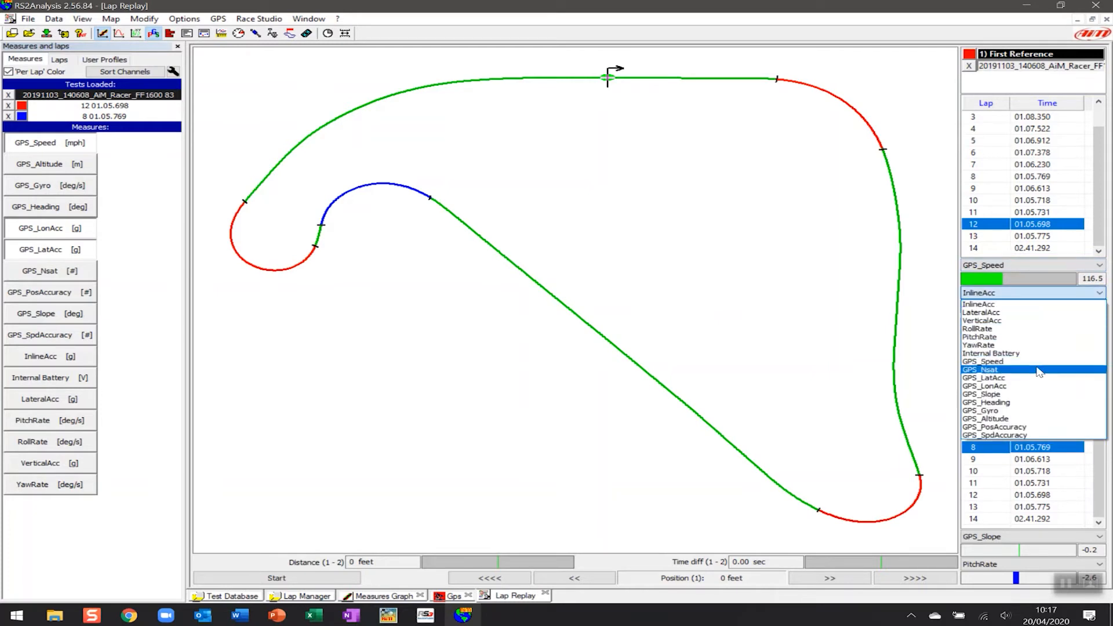
left_click(1039, 387)
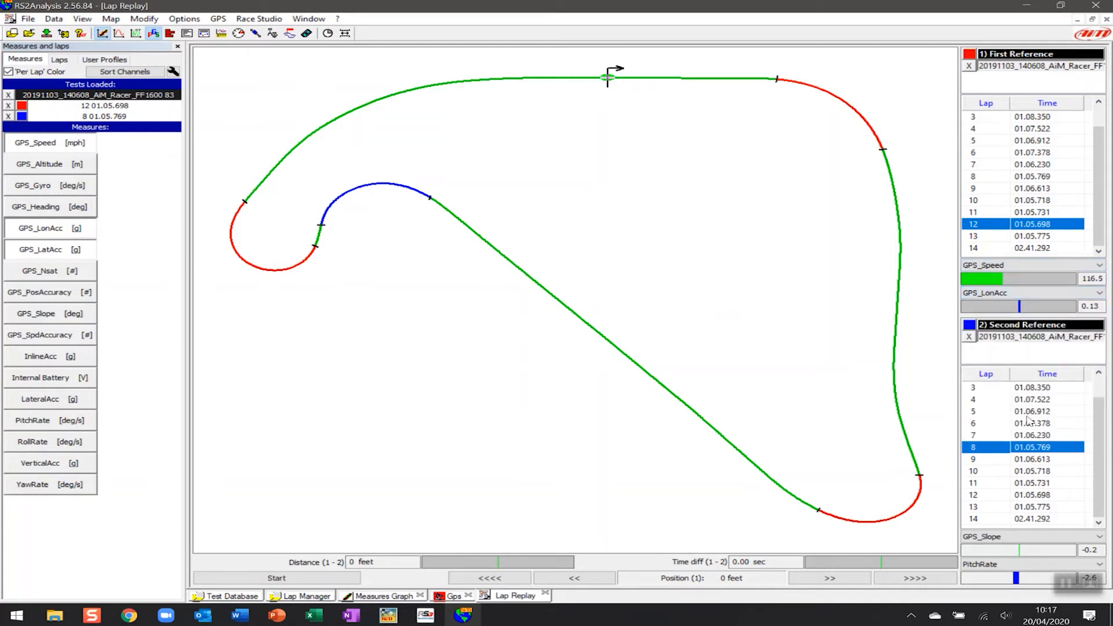
Set the second reference's gauges to GPS_Speed and GPS_LonAcc, replacing PitchRate.
left_click(1036, 538)
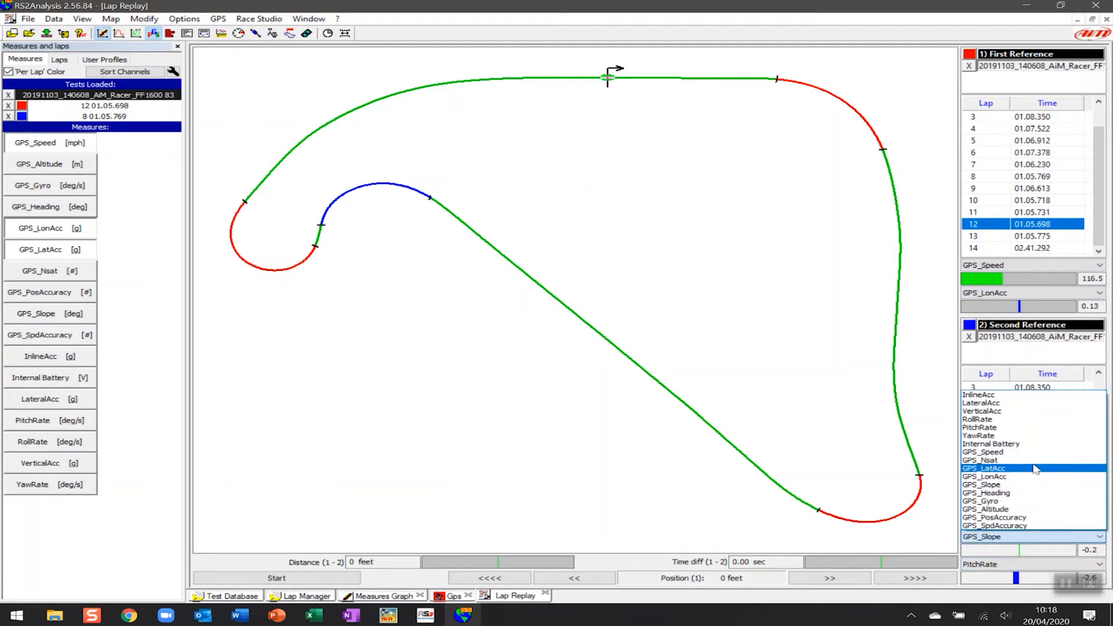
left_click(1035, 453)
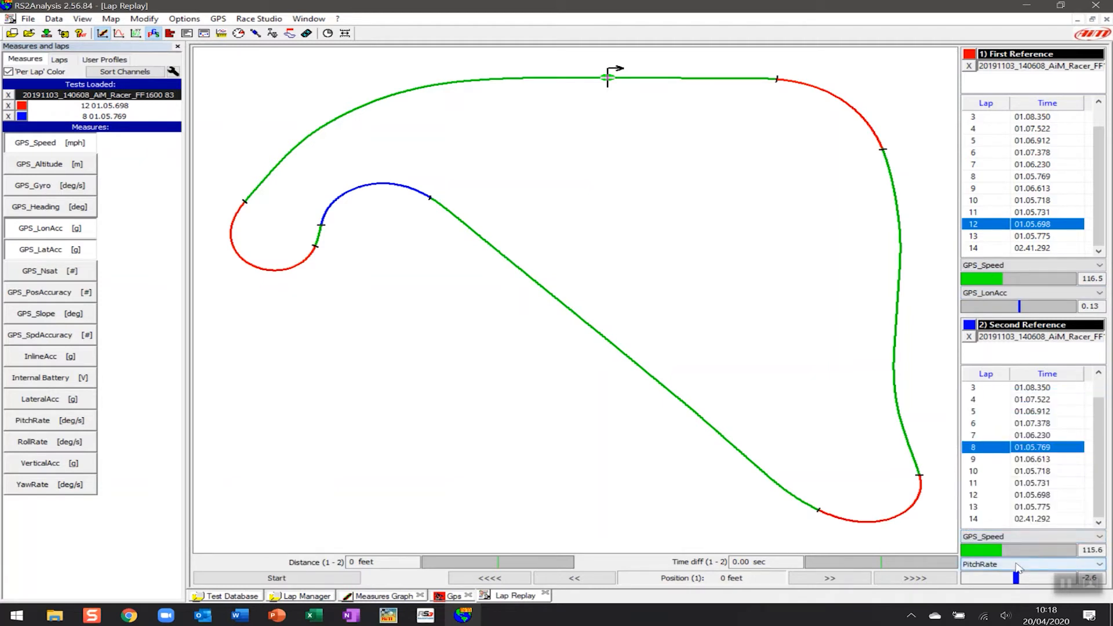
left_click(1017, 566)
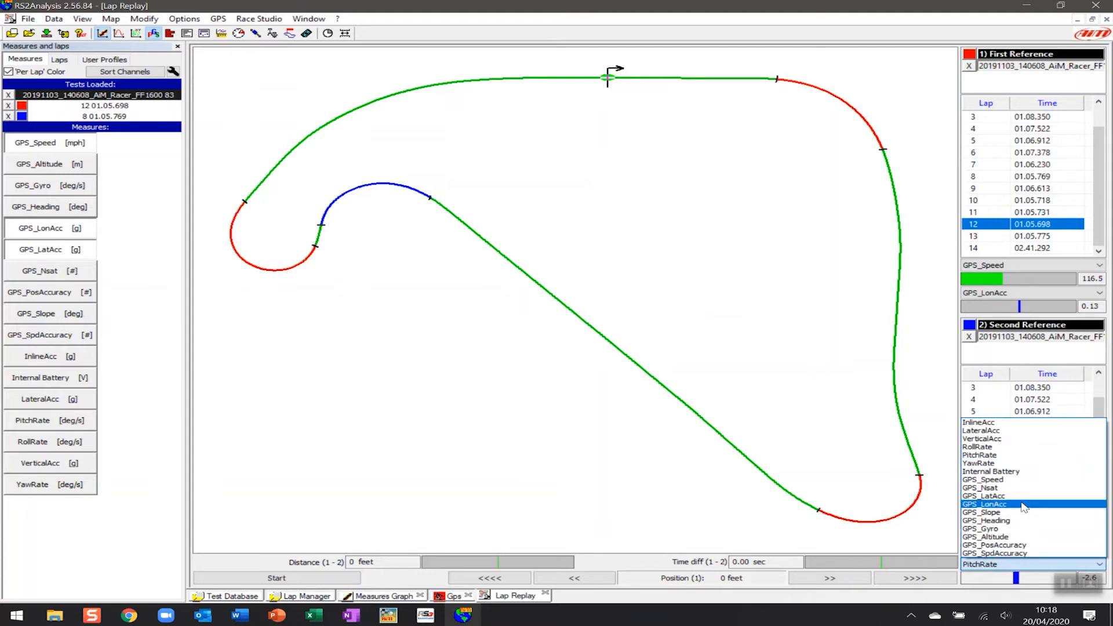
left_click(1024, 505)
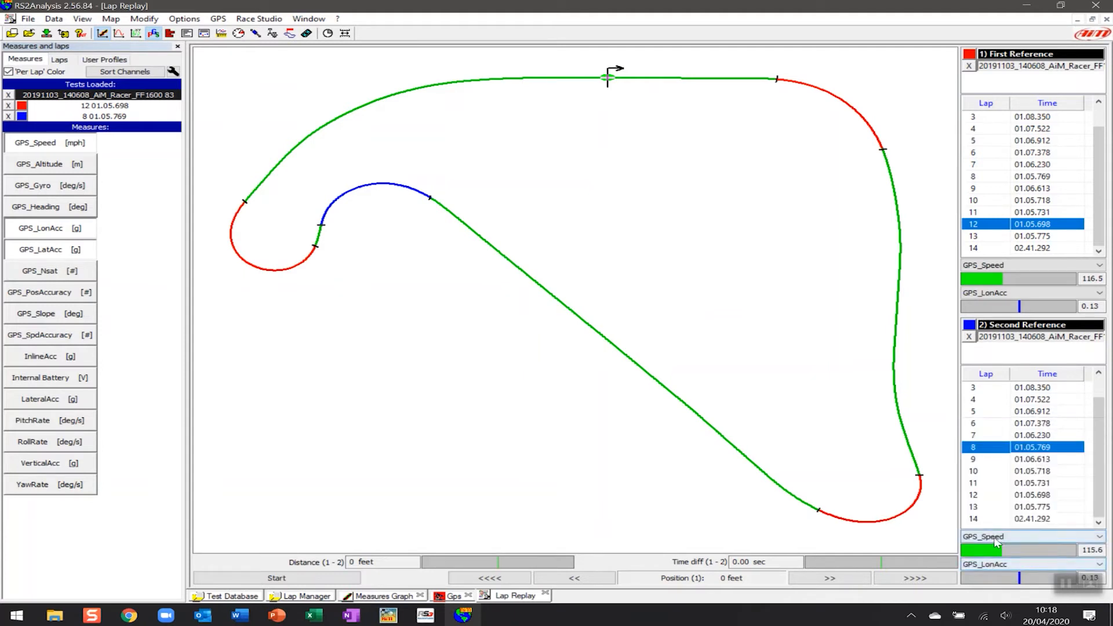
left_click(387, 596)
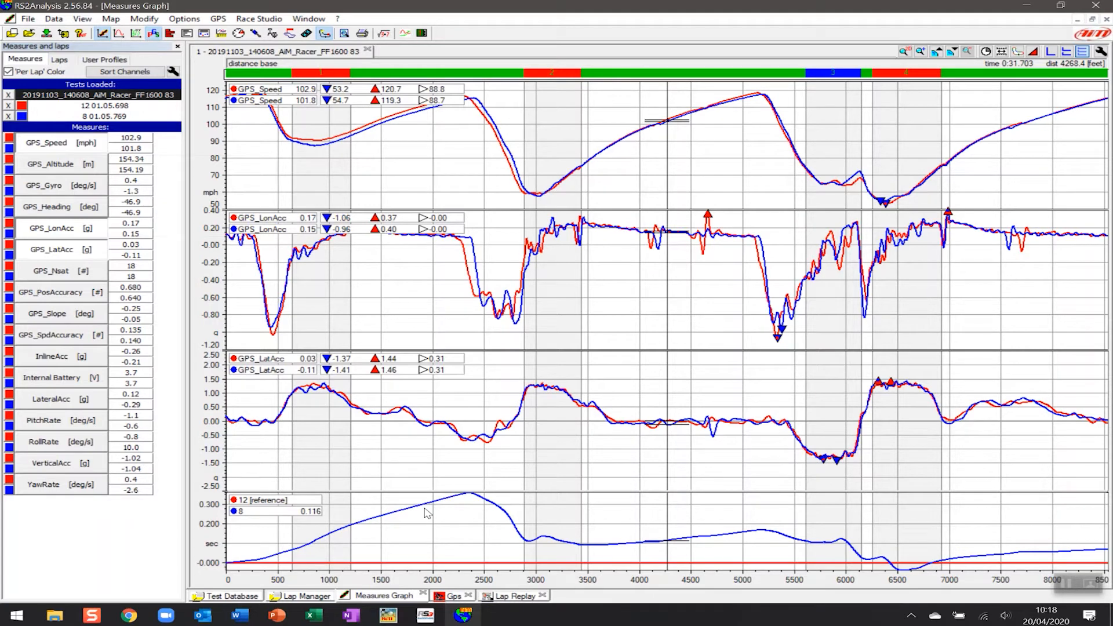
left_click(516, 596)
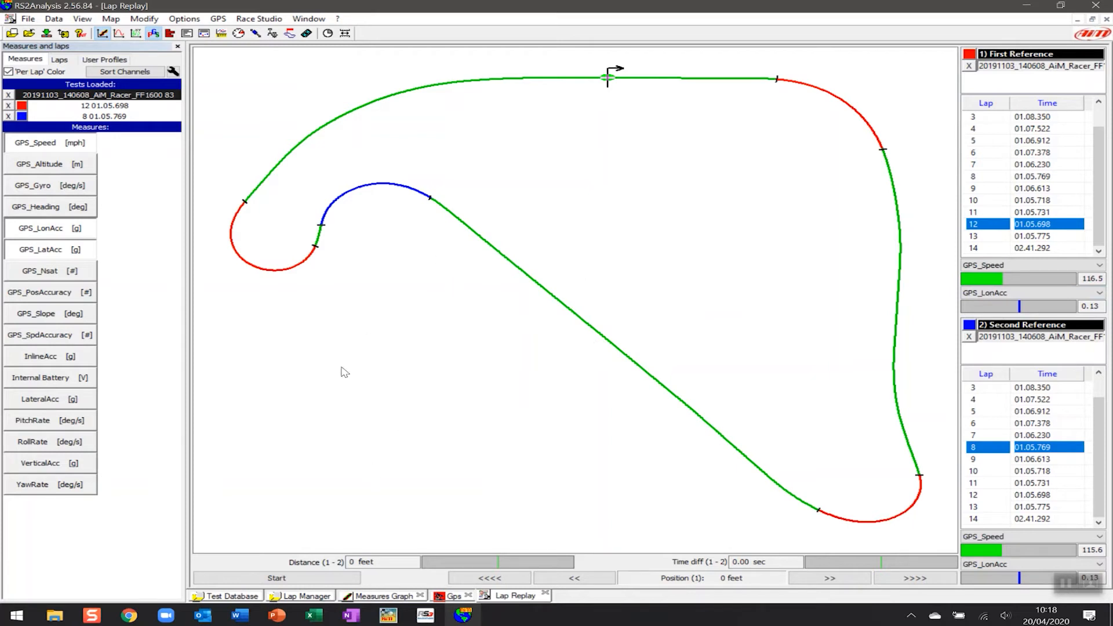
left_click(277, 578)
Replay both laps, pausing on the right-hand straight 0.36 s apart, then resume.
left_click(278, 579)
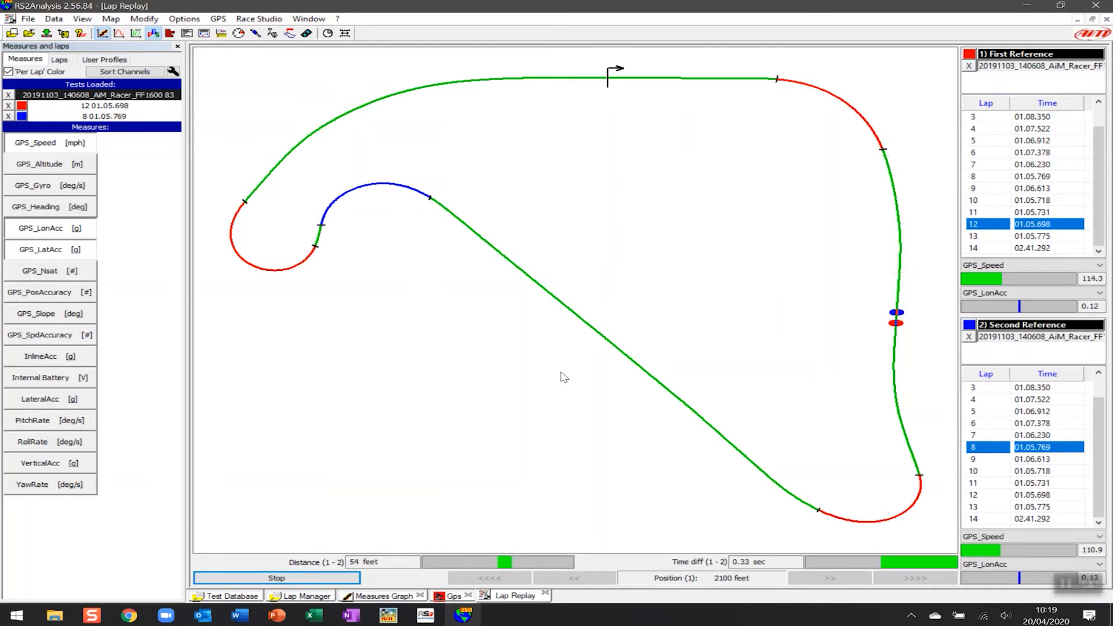
left_click(277, 578)
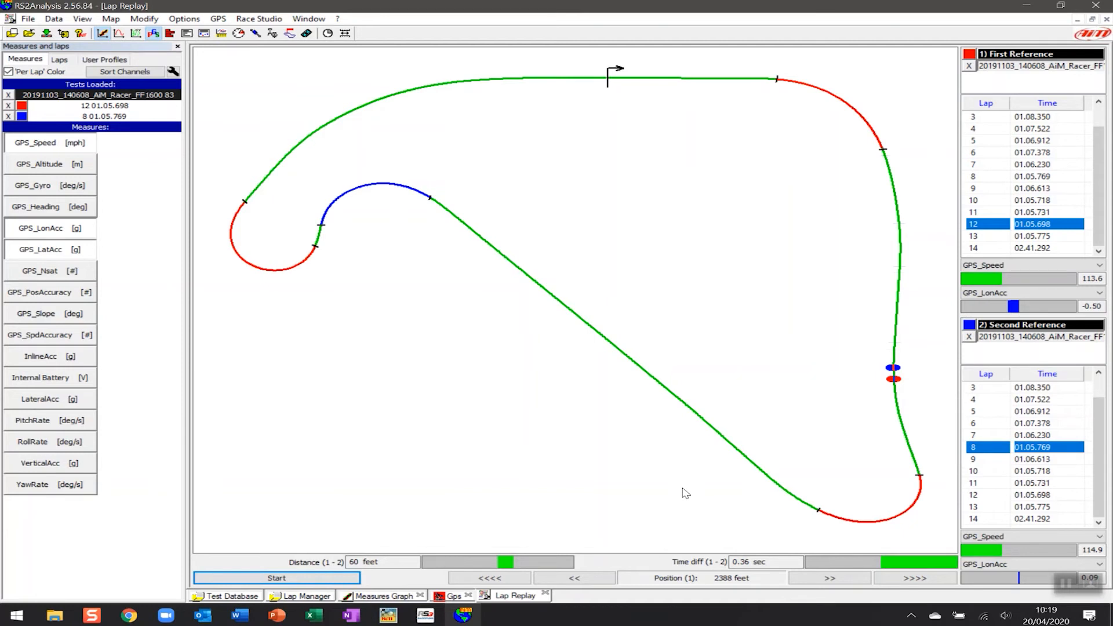
left_click(276, 579)
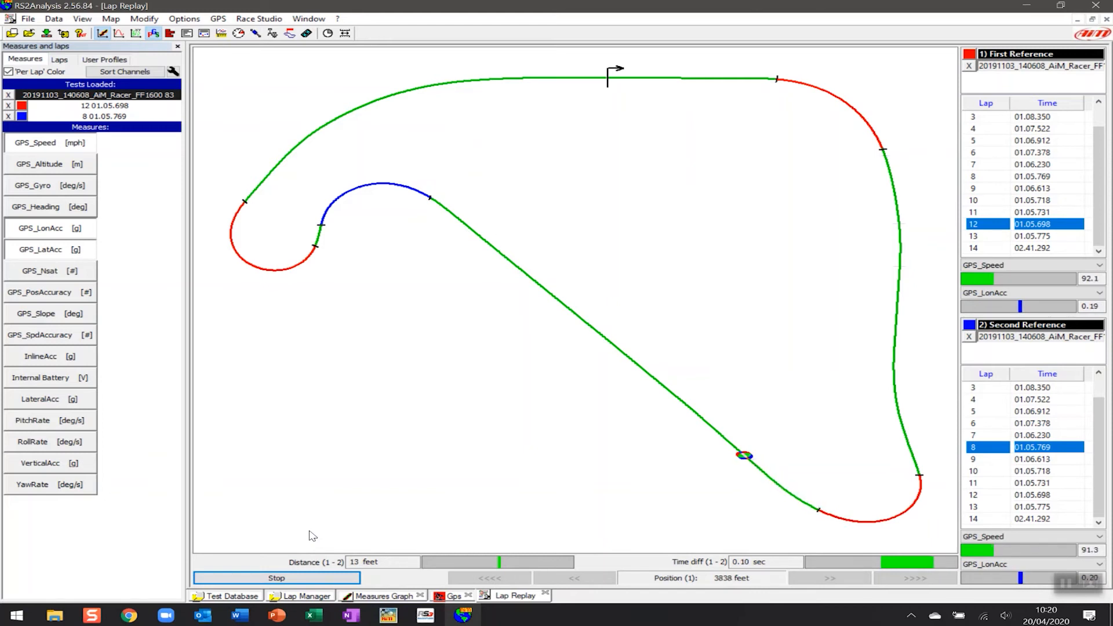
Continue the replay and pause it as both laps enter the left-hand hairpin.
left_click(313, 580)
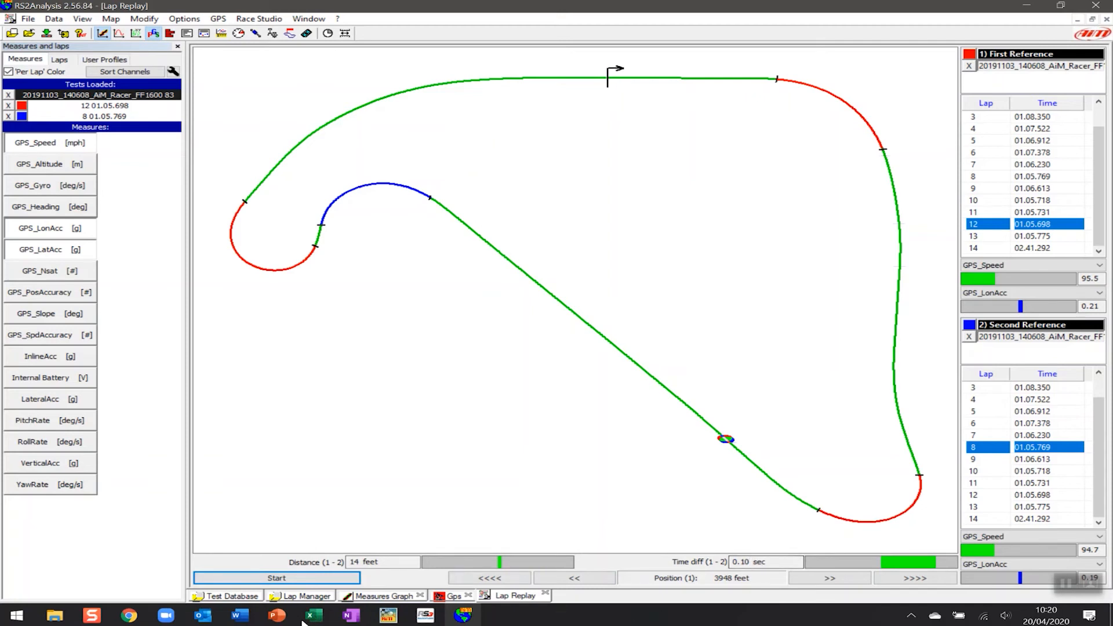
left_click(276, 577)
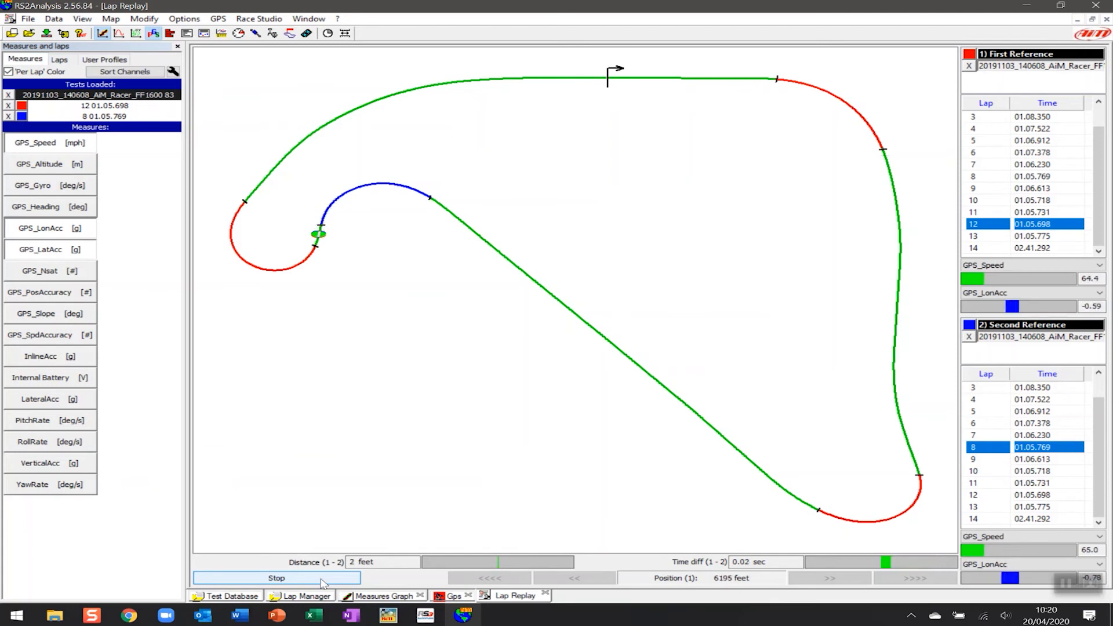
left_click(322, 582)
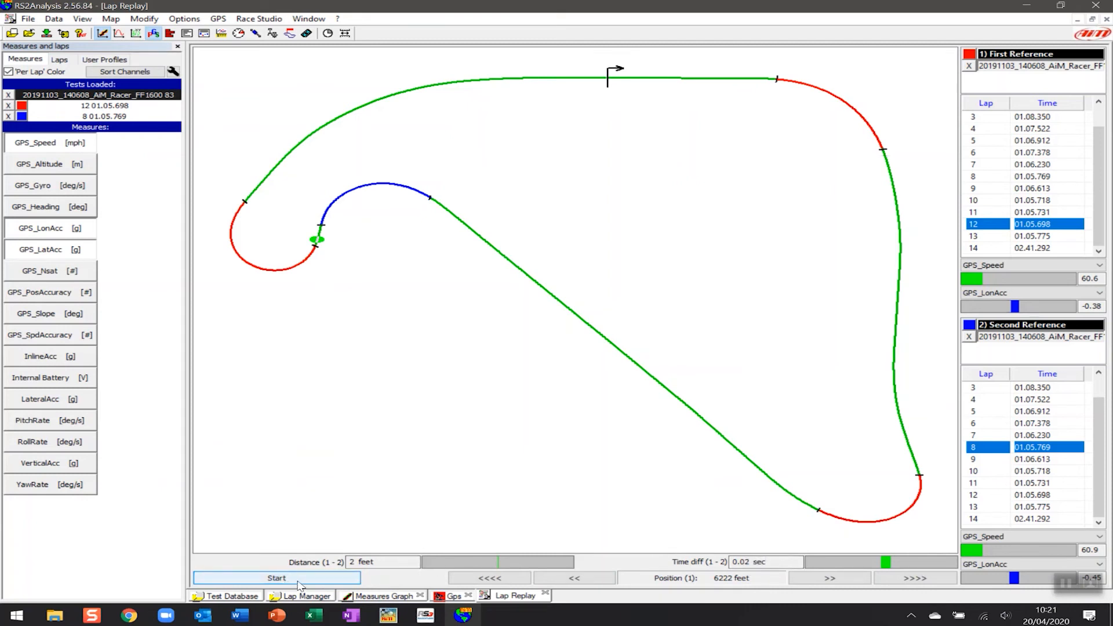
Resume the replay and stop it on the top straight with the laps nearly level.
left_click(277, 578)
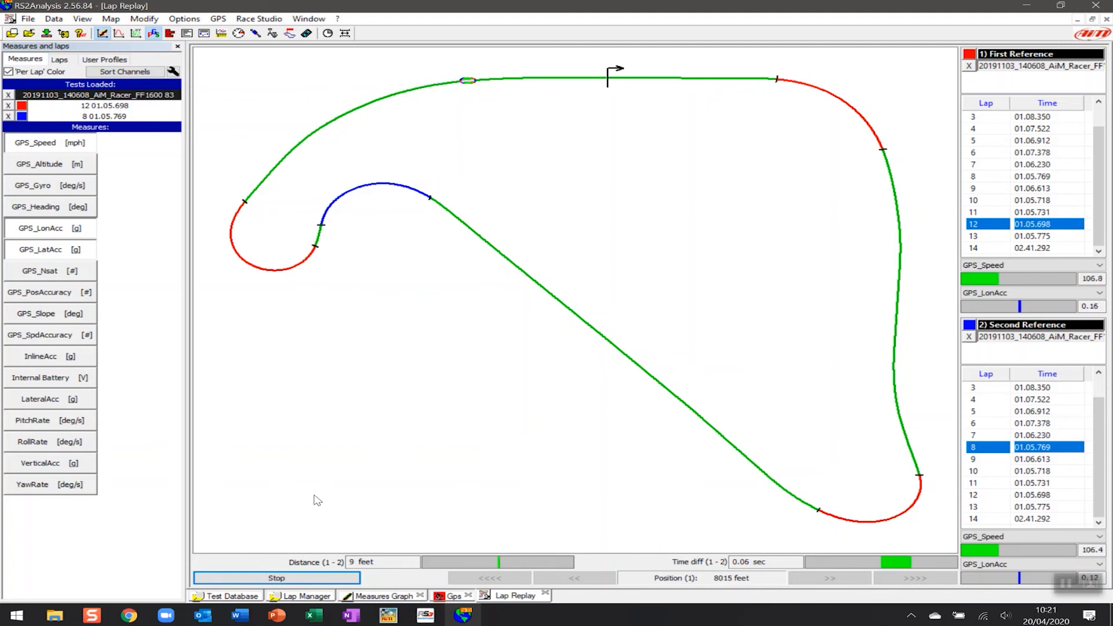
left_click(322, 579)
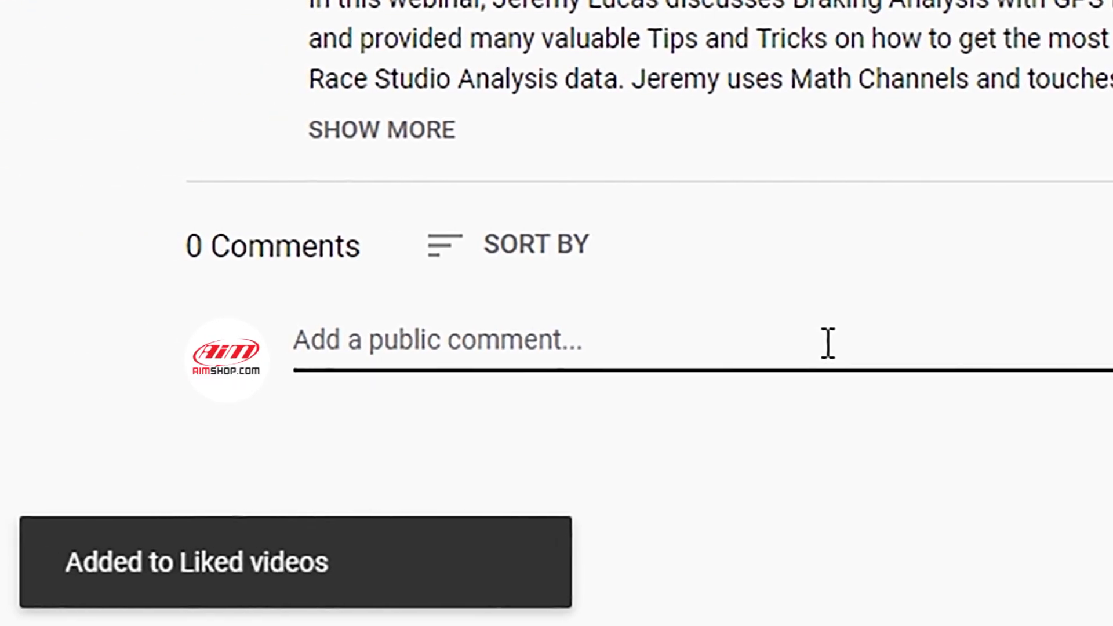
type("Awesome!")
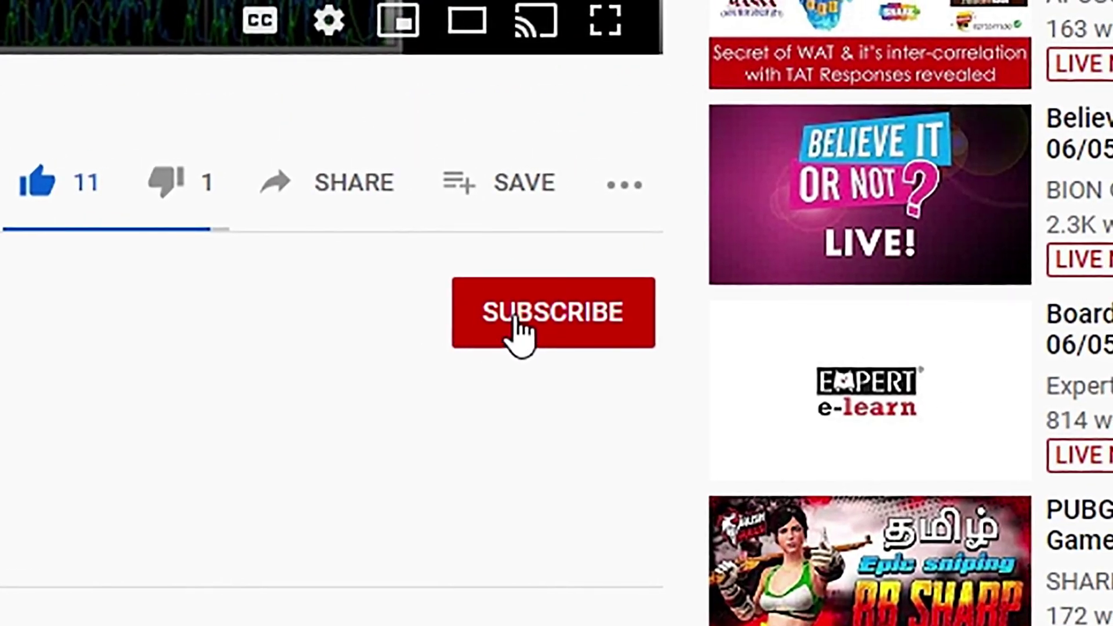
Subscribe to the channel and set notifications to all new uploads.
left_click(522, 314)
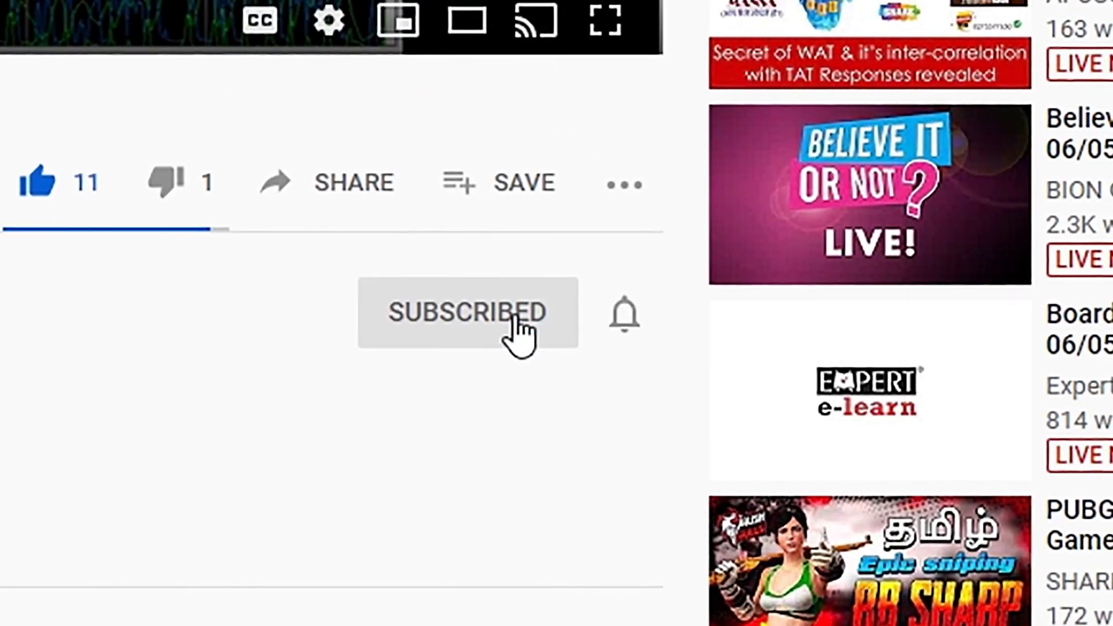
left_click(565, 322)
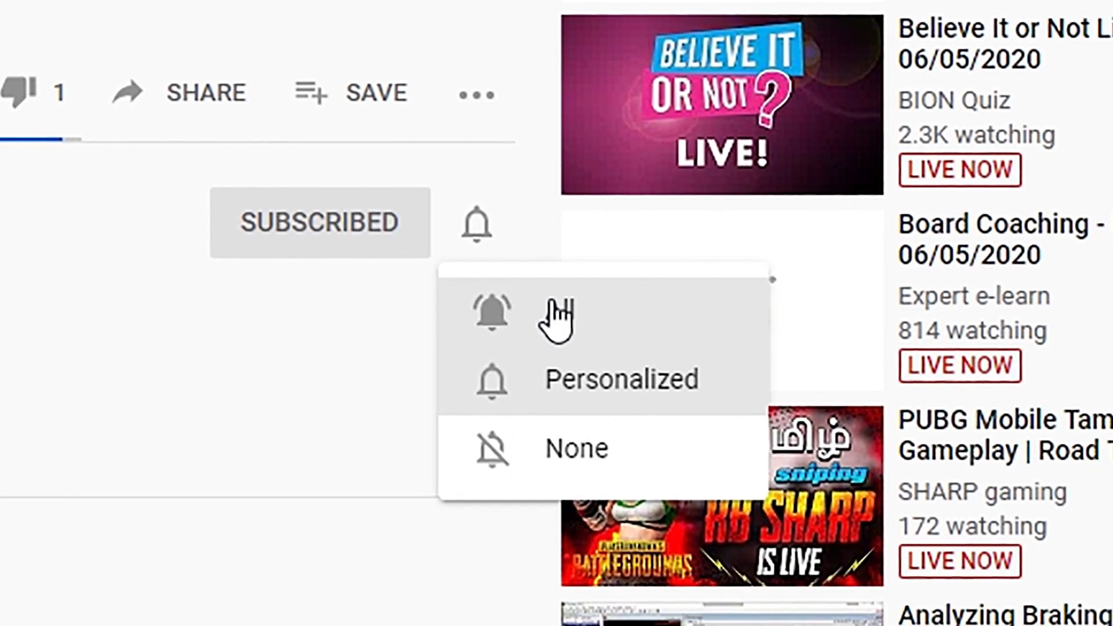
left_click(567, 391)
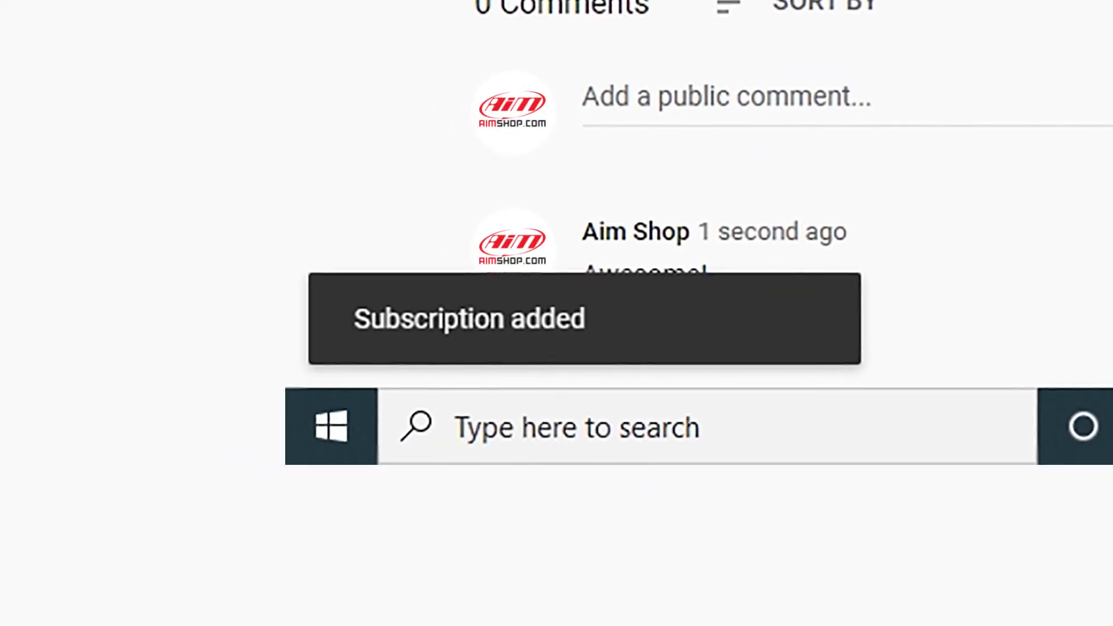